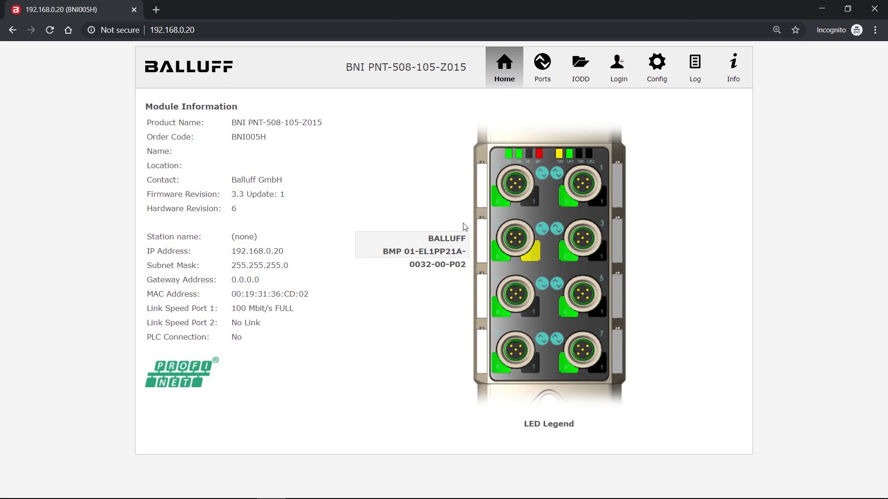
- Open the IO-Link Device Properties page for the BALLUFF BMP 01-EL1PP21A-0032-00-P02 sensor on Port 2
left_click(441, 241)
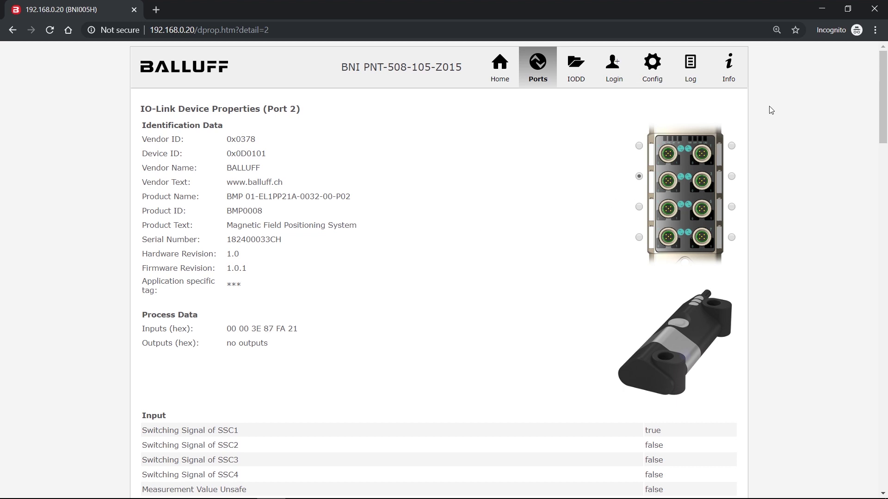
- Show Chrome's Developer tools Network panel logging the repeated ports.jsn polls
left_click(876, 30)
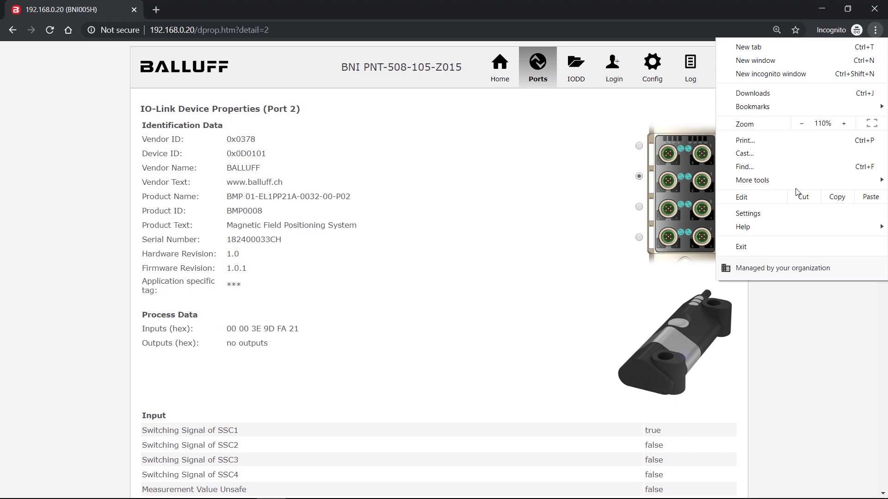
mouse_move(721, 182)
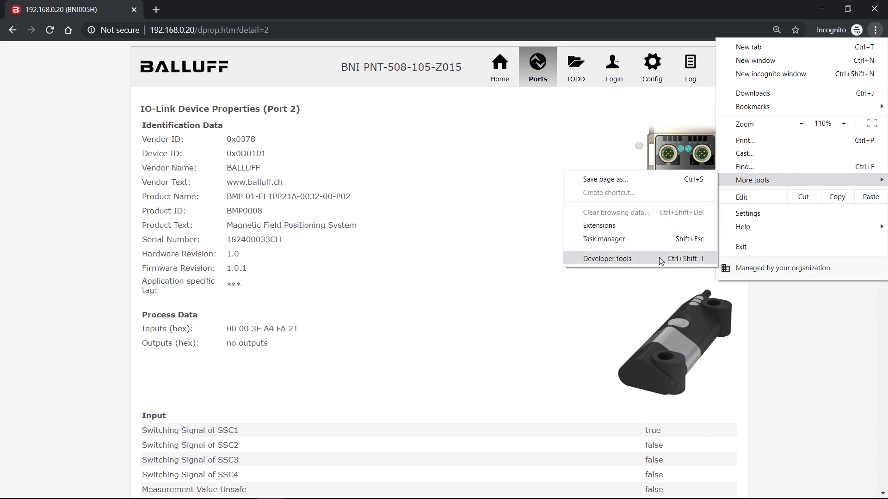
left_click(532, 210)
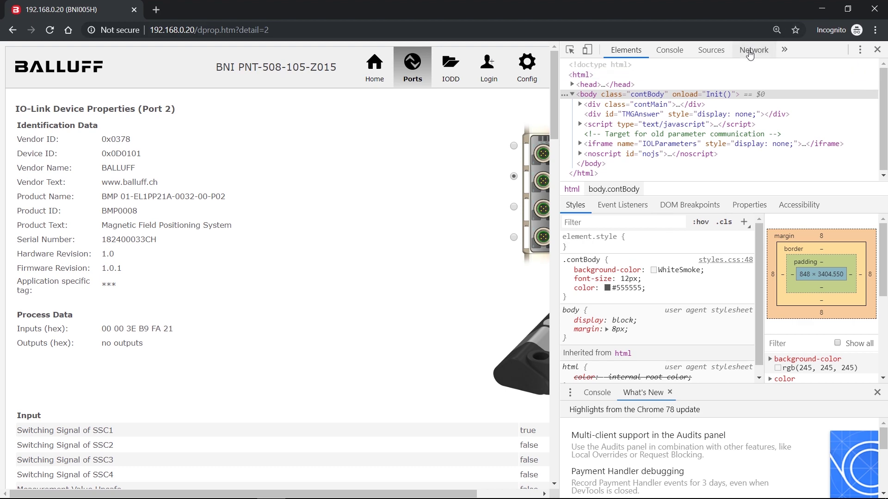
left_click(750, 50)
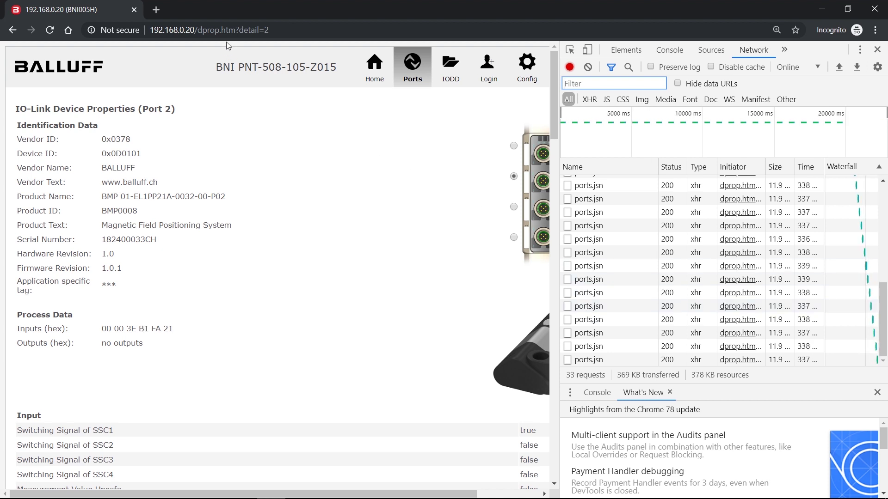
- Close DevTools and load ports.jsn from 192.168.0.20 to display the raw port JSON
left_click(877, 49)
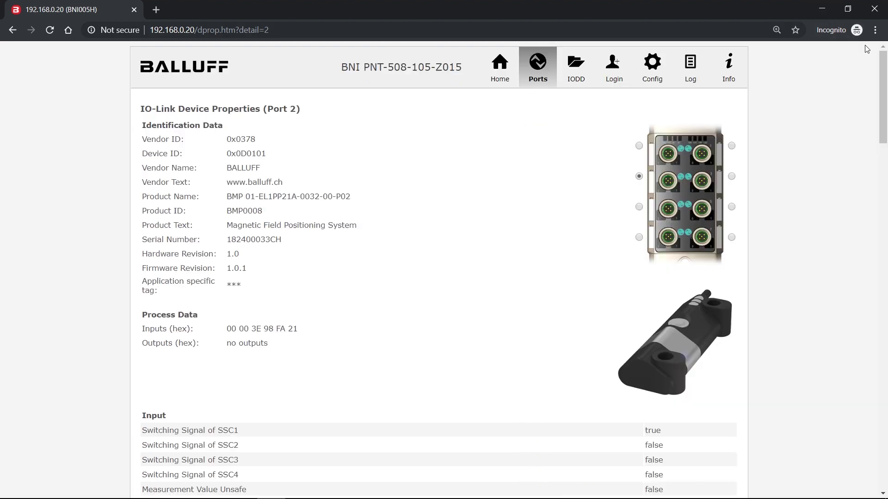
left_click_drag(269, 31, 198, 31)
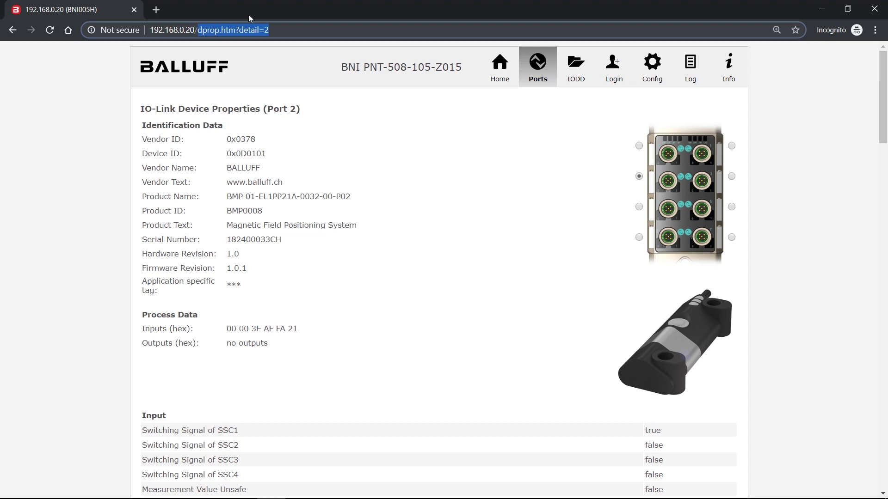
type("por")
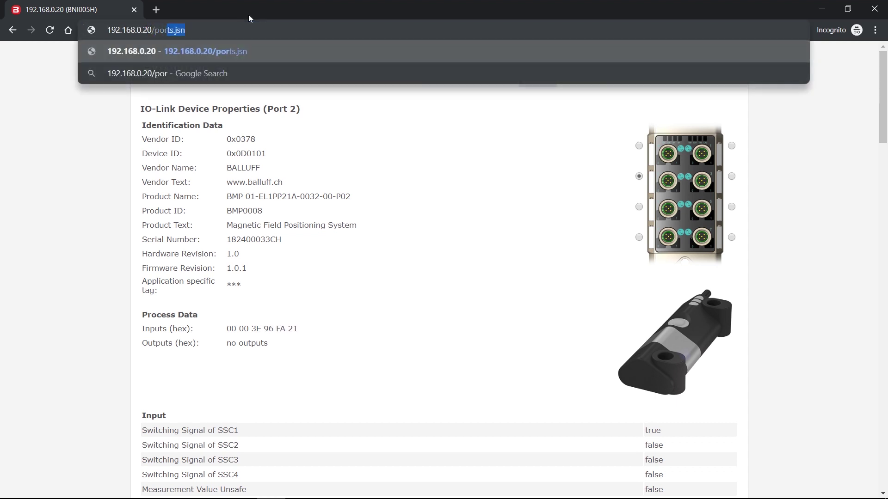
type("ts.jsn")
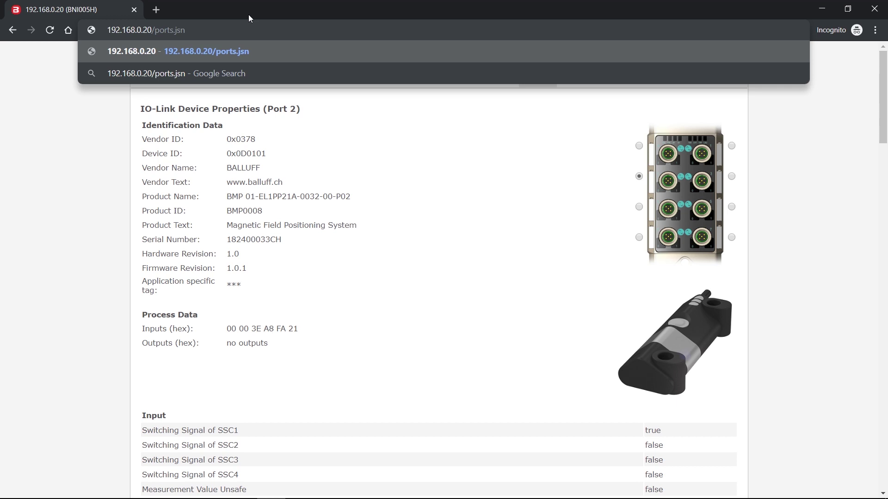
key("Return")
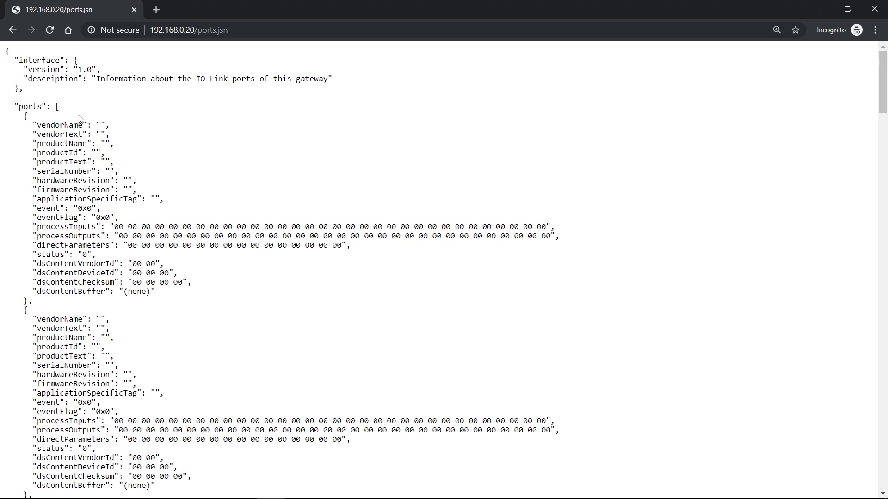
- Highlight the JSON's opening brace and the start of the ports array to explain the structure
left_click_drag(5, 48, 10, 52)
left_click(21, 57)
double_click(57, 106)
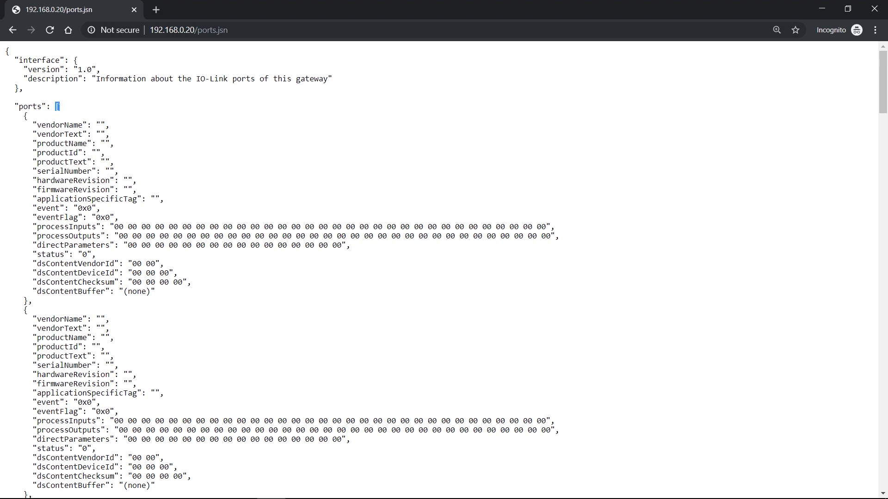
left_click(96, 109)
double_click(6, 51)
left_click(64, 88)
- Scroll down to bring the BALLUFF sensor's port entry into view
scroll(66, 134, "down", 1)
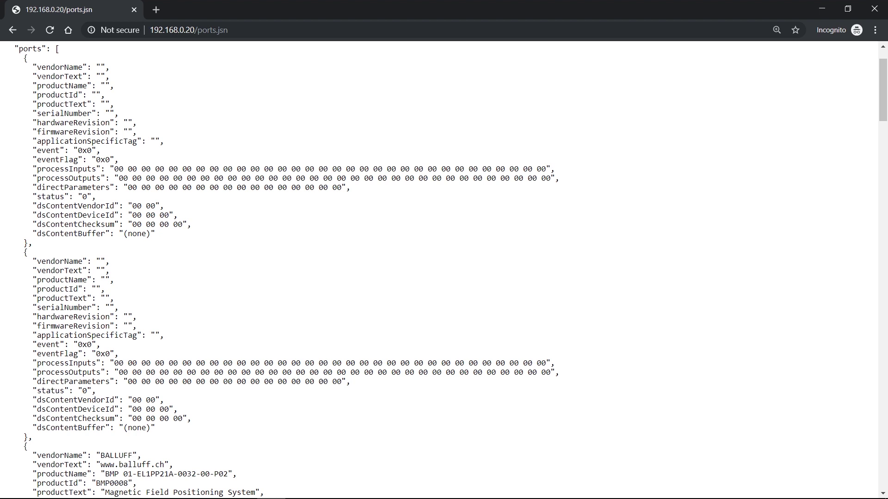
scroll(439, 268, "up", 1)
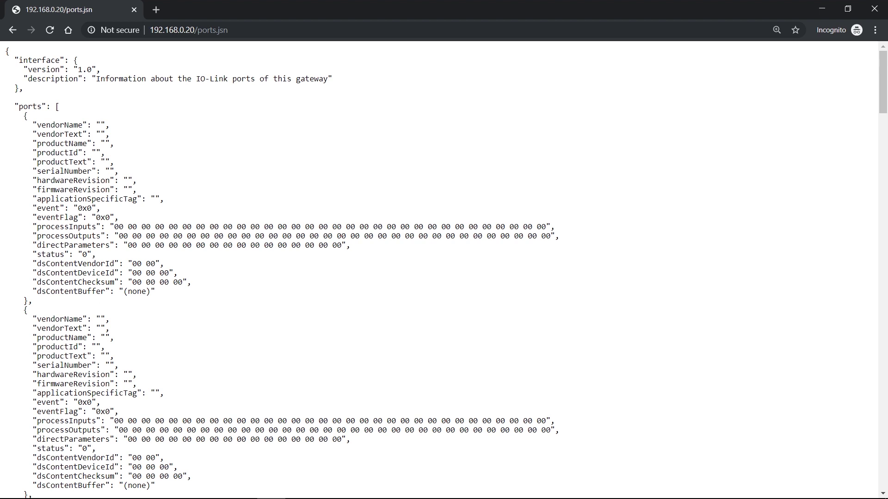
scroll(444, 270, "down", 8)
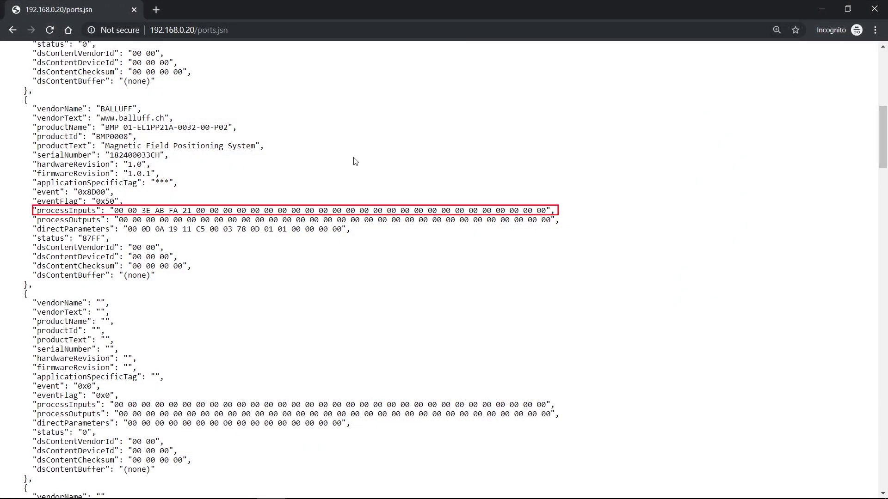
- Reload ports.jsn repeatedly, marking the BALLUFF processInputs line as it changes, then return to the top
left_click(48, 32)
left_click_drag(36, 210, 564, 215)
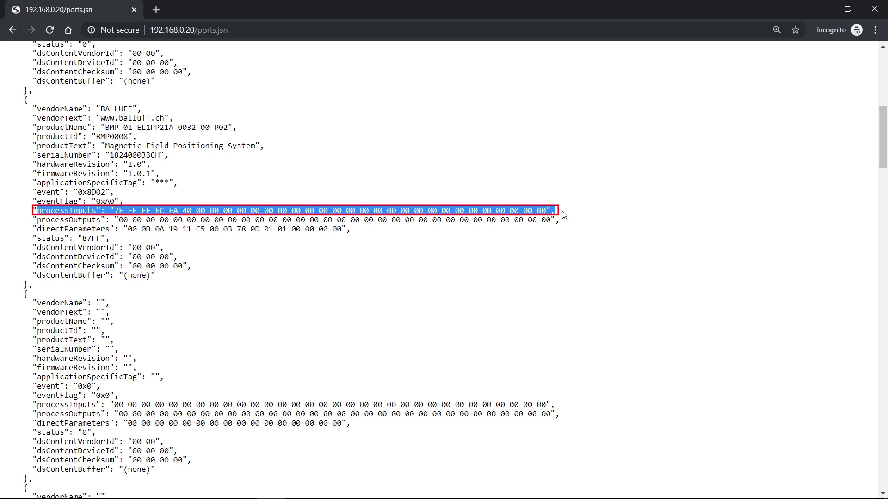
left_click(170, 194)
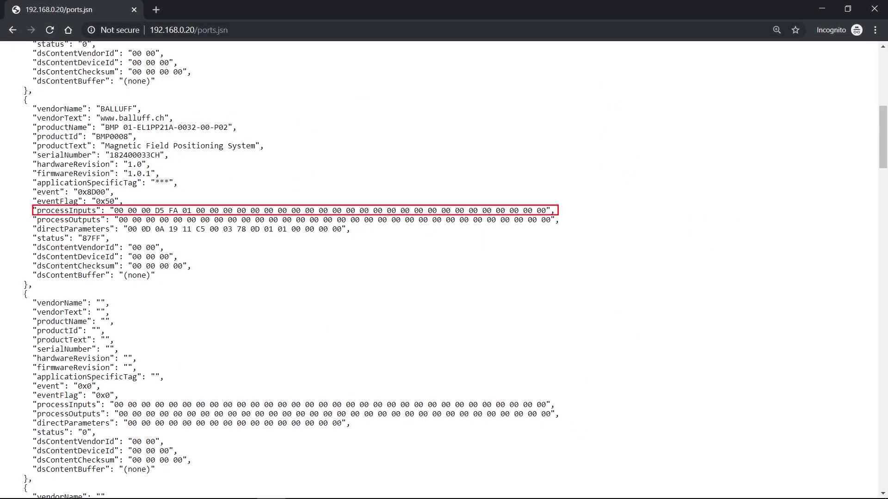
scroll(444, 269, "up", 2)
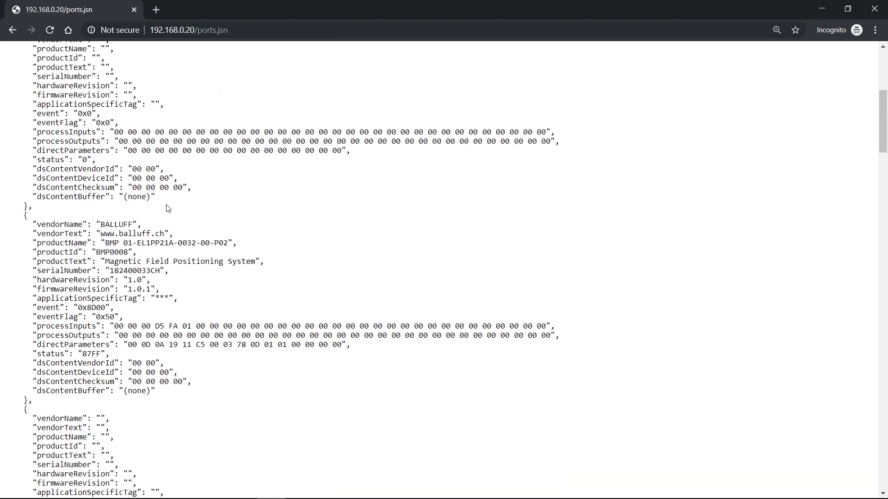
left_click(47, 31)
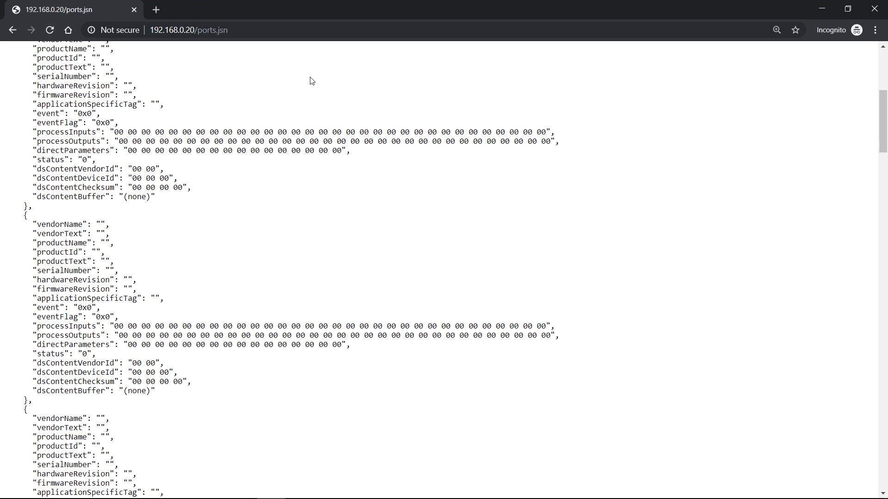
scroll(192, 200, "up", 6)
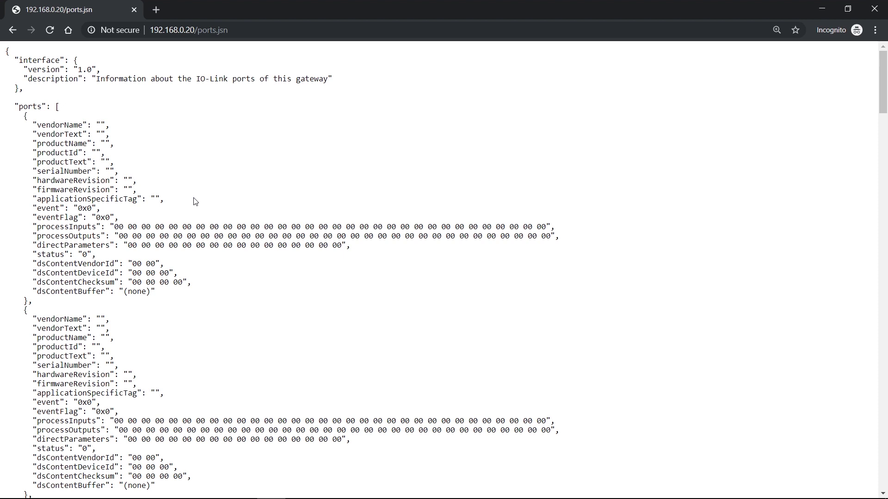
left_click(49, 31)
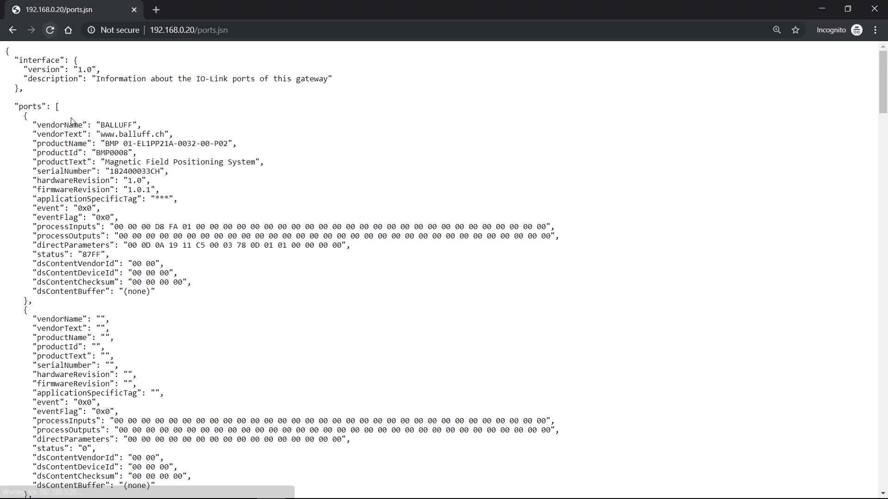
left_click_drag(36, 125, 254, 289)
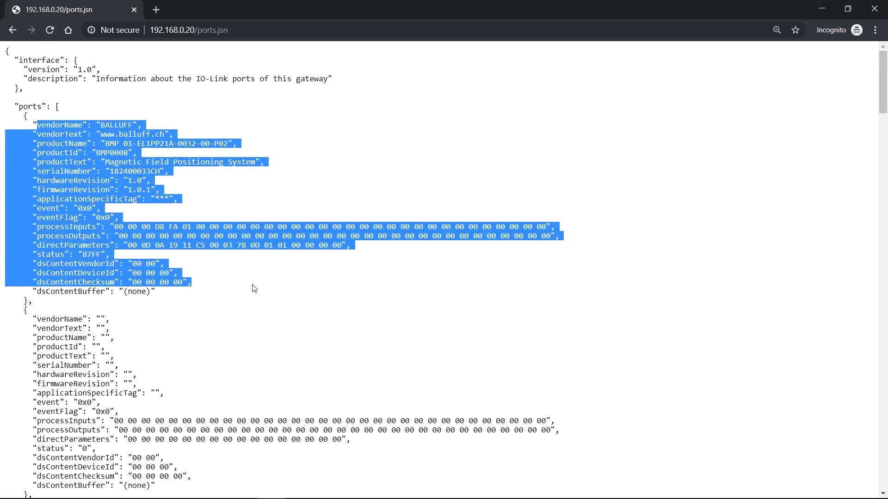
left_click(254, 289)
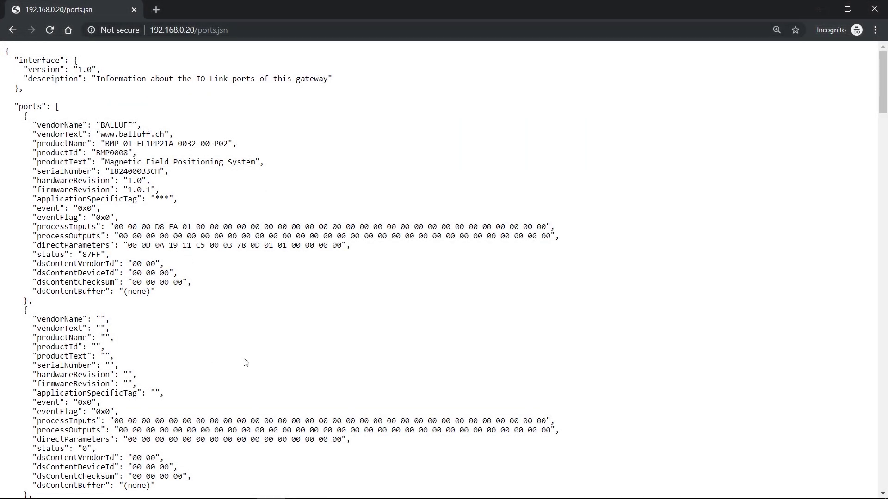
scroll(234, 356, "down", 2)
scroll(228, 354, "down", 8)
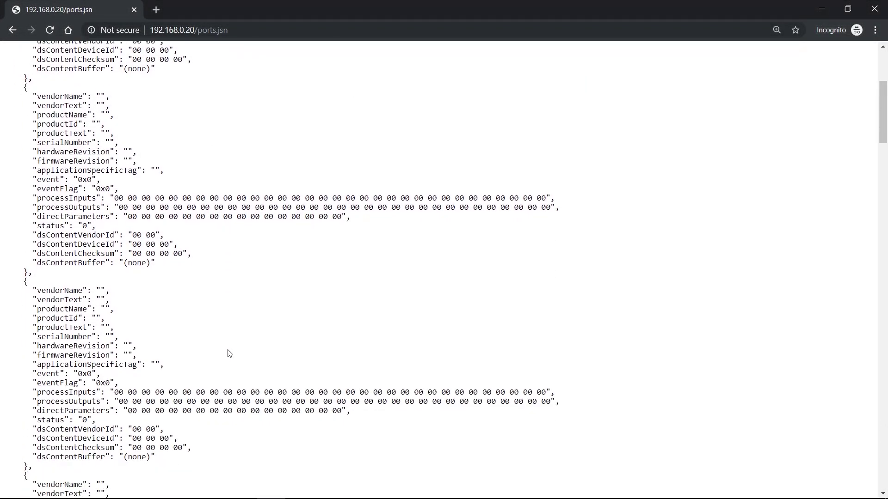
scroll(228, 353, "down", 14)
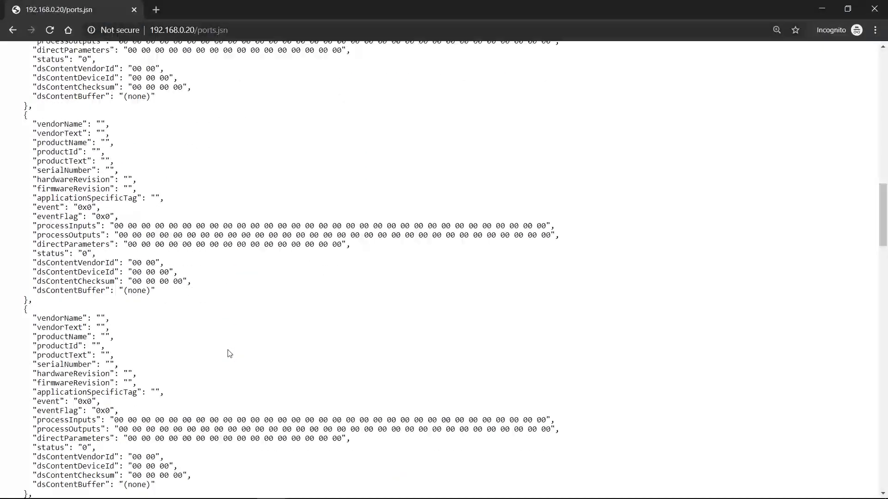
scroll(225, 354, "down", 4)
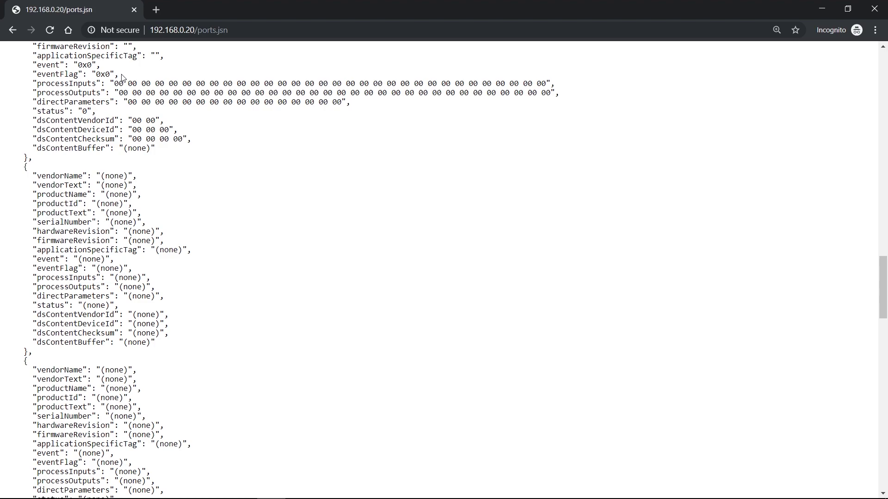
scroll(122, 77, "up", 15)
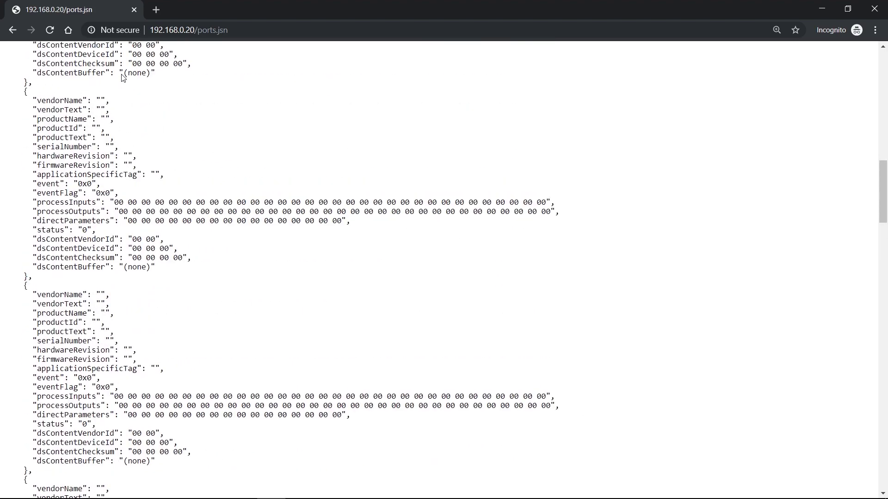
scroll(123, 77, "up", 15)
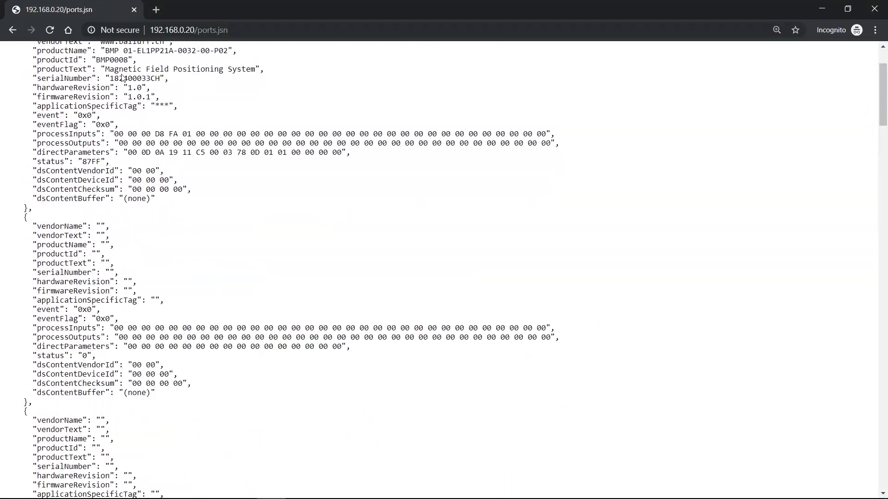
scroll(122, 78, "up", 3)
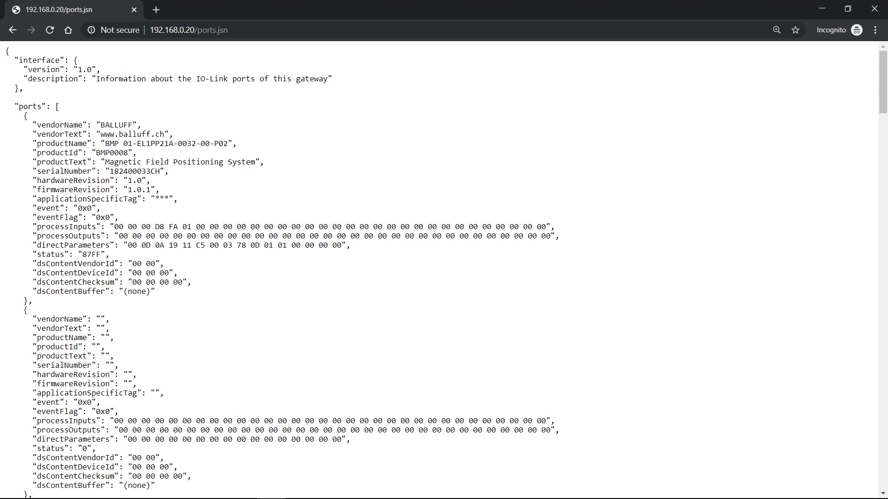
- Reload ports.jsn with F5 so the BMP sensor's processInputs reads 00 00 00 C7 FA 01
key("F5")
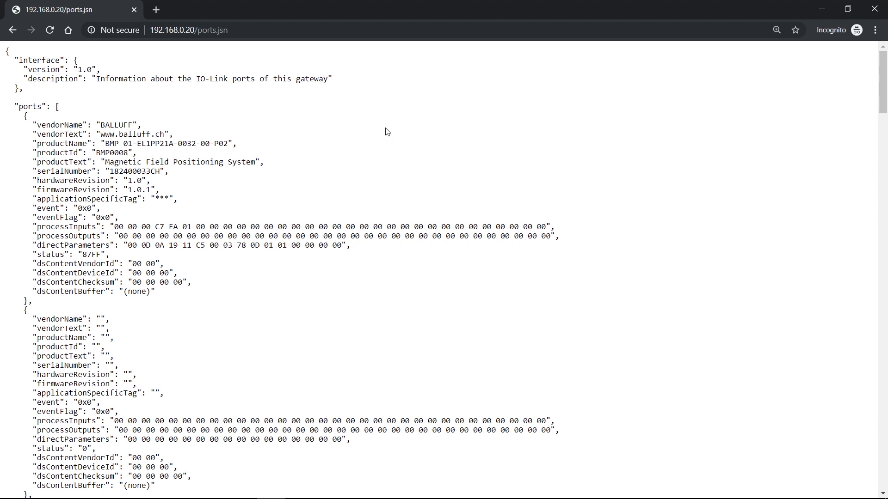